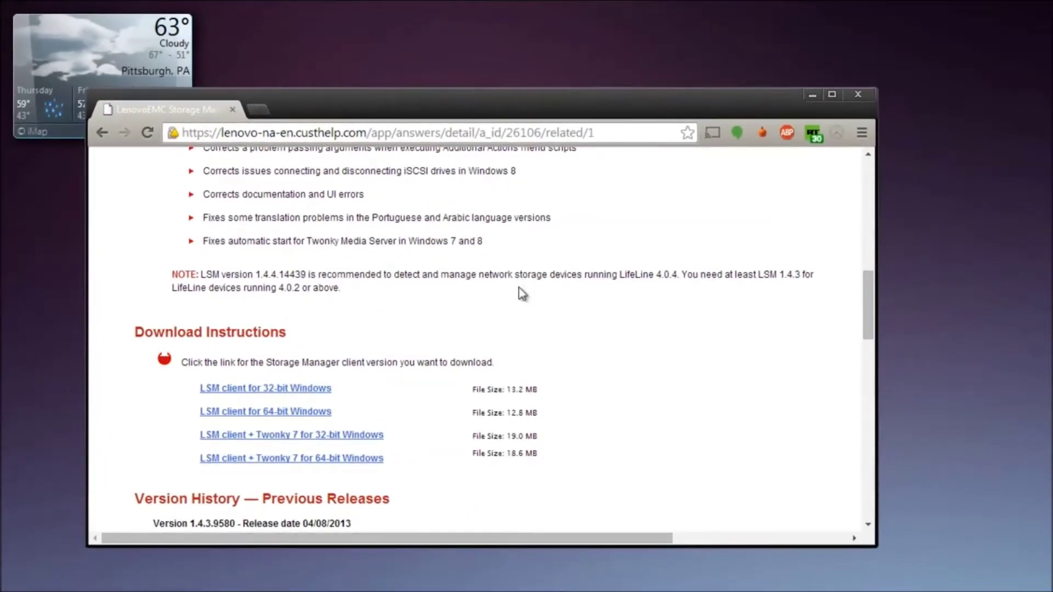
# Step: Scroll the Lenovo support page and select its web address
pyautogui.scroll(3, 507, 307)
pyautogui.scroll(-5, 493, 315)
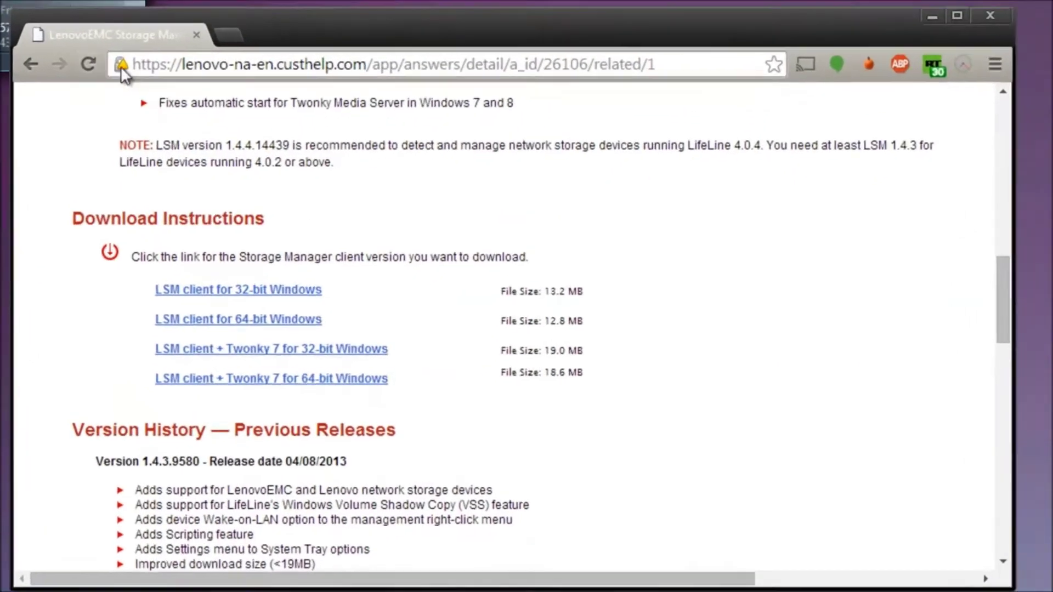
pyautogui.moveTo(182, 132); pyautogui.dragTo(216, 133)
pyautogui.moveTo(207, 57); pyautogui.dragTo(778, 53)
pyautogui.click(683, 192)
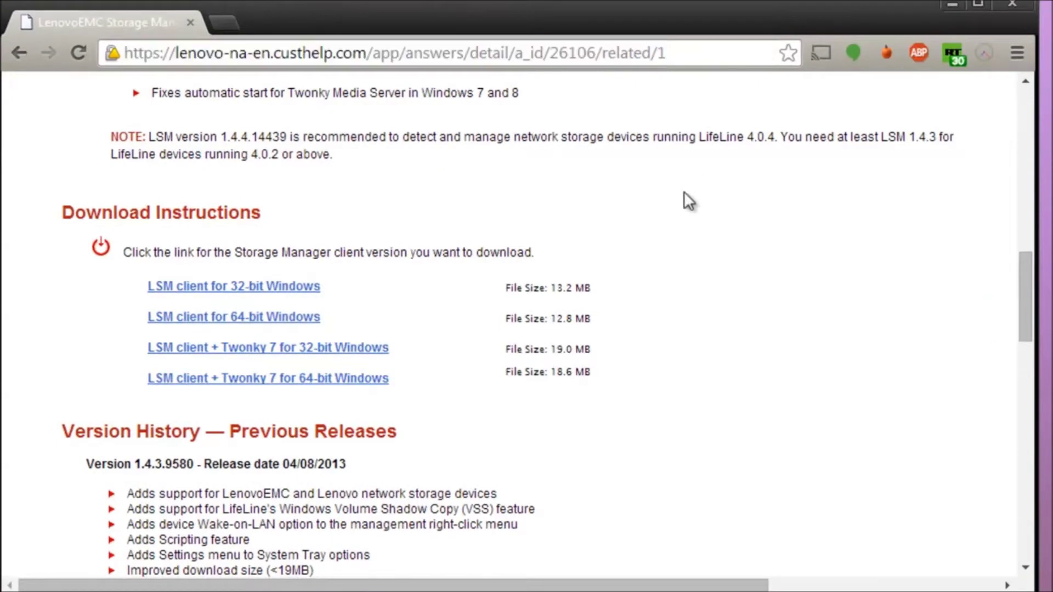
# Step: Close the support website browser and move the Storage Manager window up and right
pyautogui.scroll(-2, 610, 278)
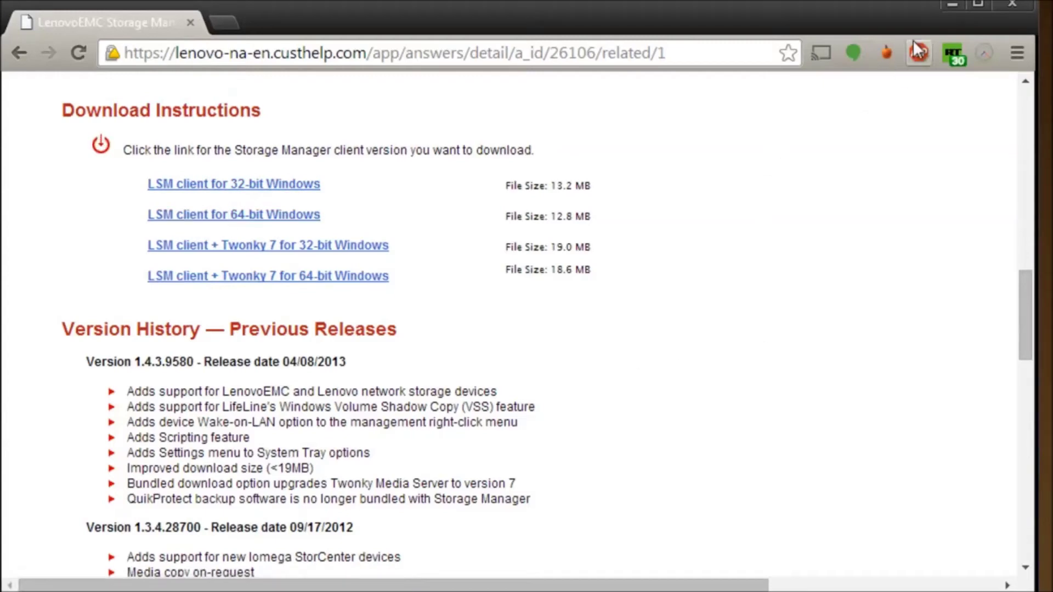
pyautogui.click(1012, 5)
pyautogui.moveTo(455, 83); pyautogui.dragTo(630, 51)
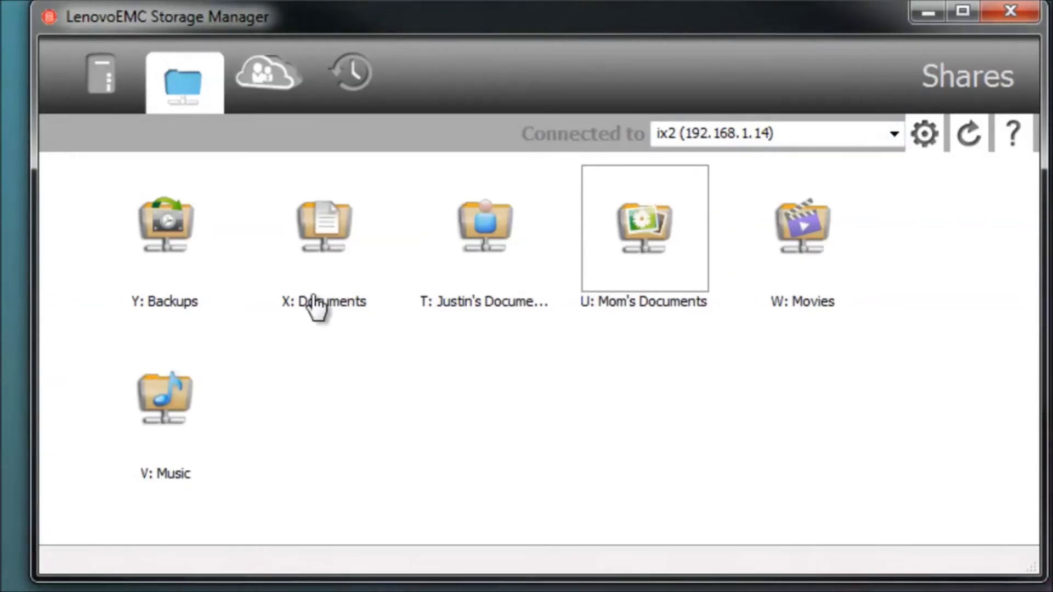
# Step: Refresh the ix2 share list and open the ix2 Home Page at 192.168.1.14
pyautogui.click(968, 133)
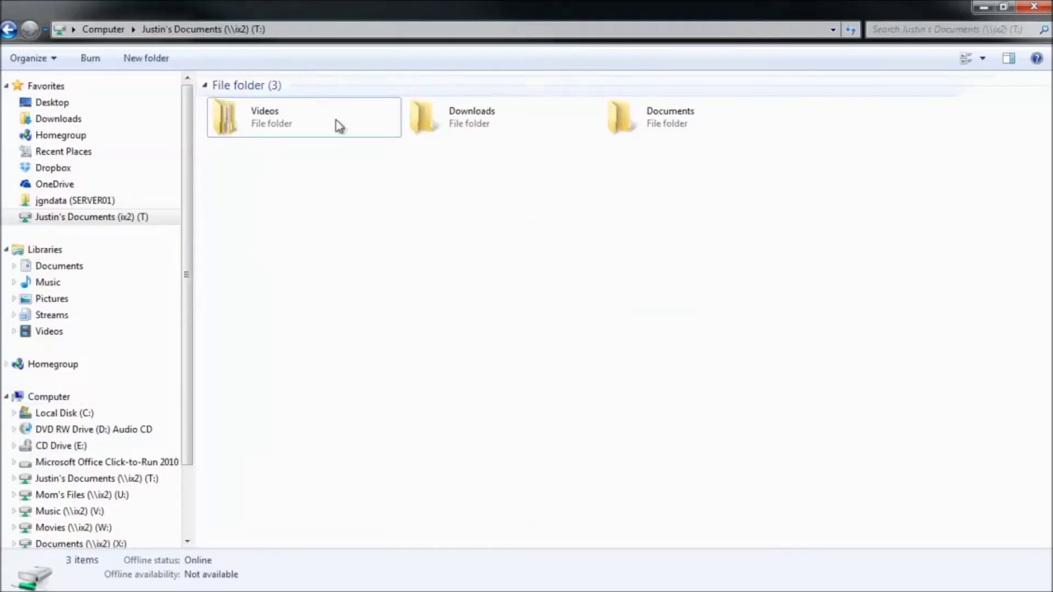
pyautogui.moveTo(543, 8); pyautogui.dragTo(495, 26)
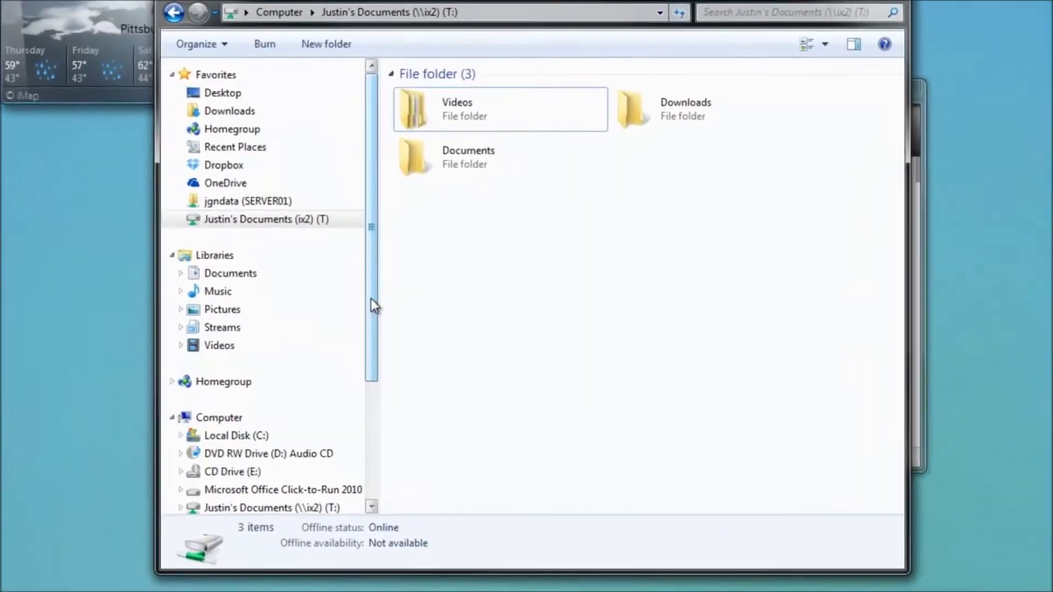
pyautogui.moveTo(371, 298); pyautogui.dragTo(366, 415)
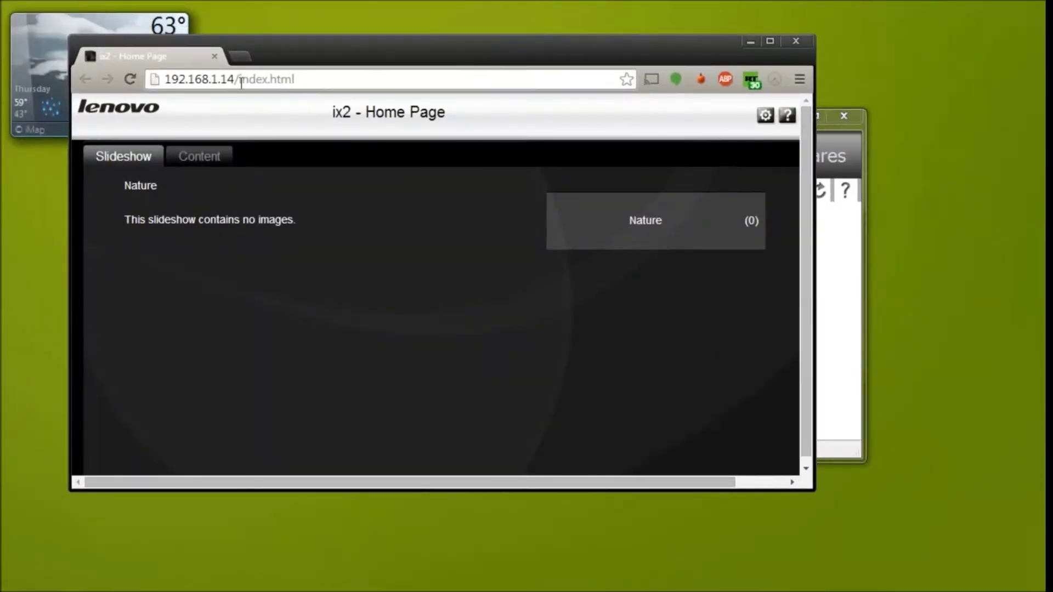
# Step: Replace index.html with manage in the address to load the ix2 management page
pyautogui.scroll(-1, 419, 190)
pyautogui.scroll(1, 422, 189)
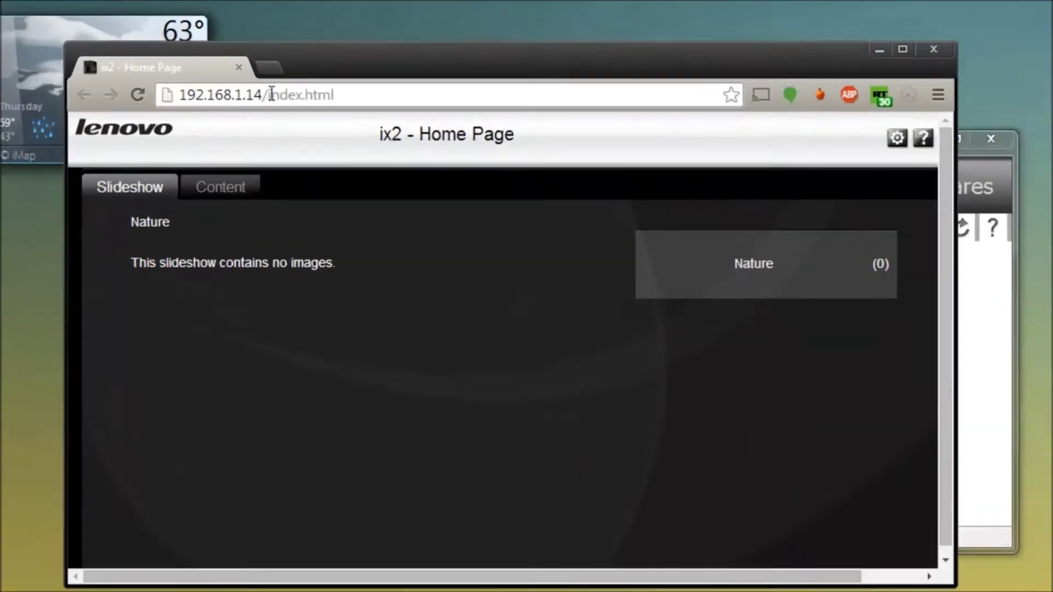
pyautogui.moveTo(237, 79); pyautogui.dragTo(295, 79)
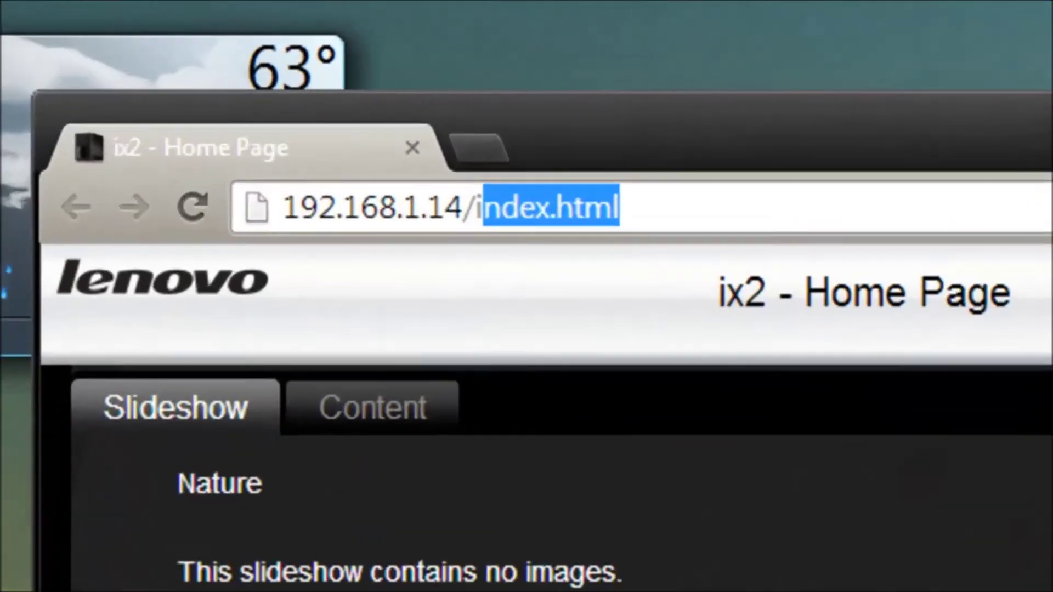
pyautogui.press('BackSpace')
pyautogui.write('manag')
pyautogui.press('Return')
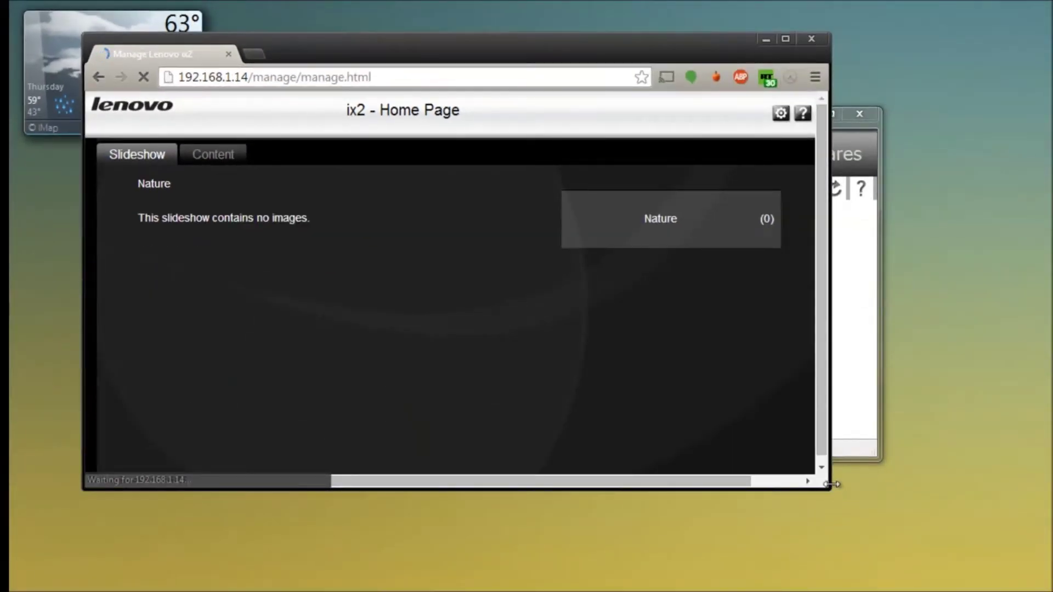
# Step: Maximize the browser and show the Media features category
pyautogui.moveTo(830, 483); pyautogui.dragTo(1016, 554)
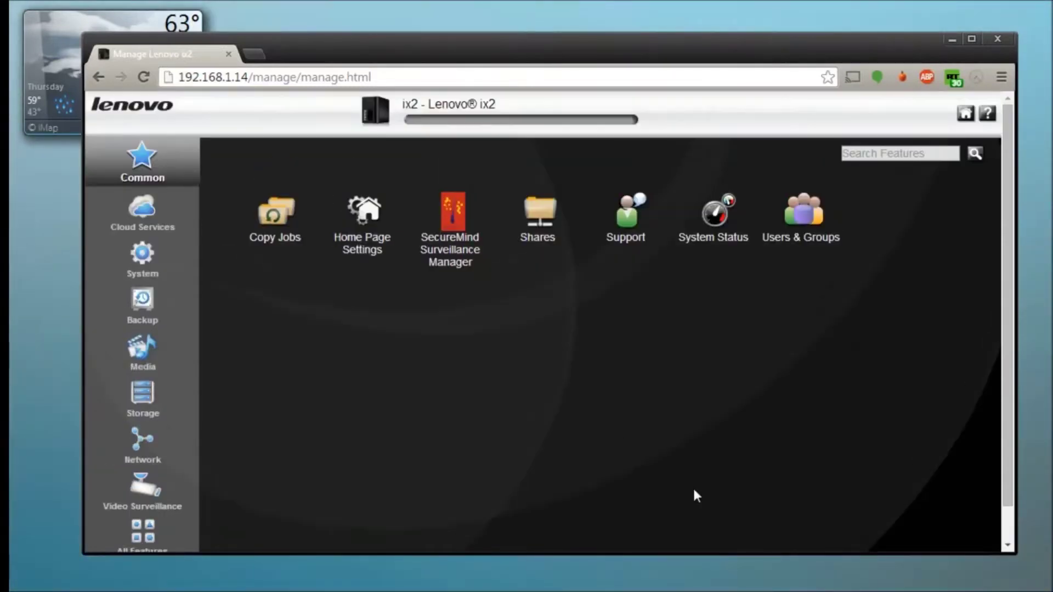
pyautogui.click(971, 40)
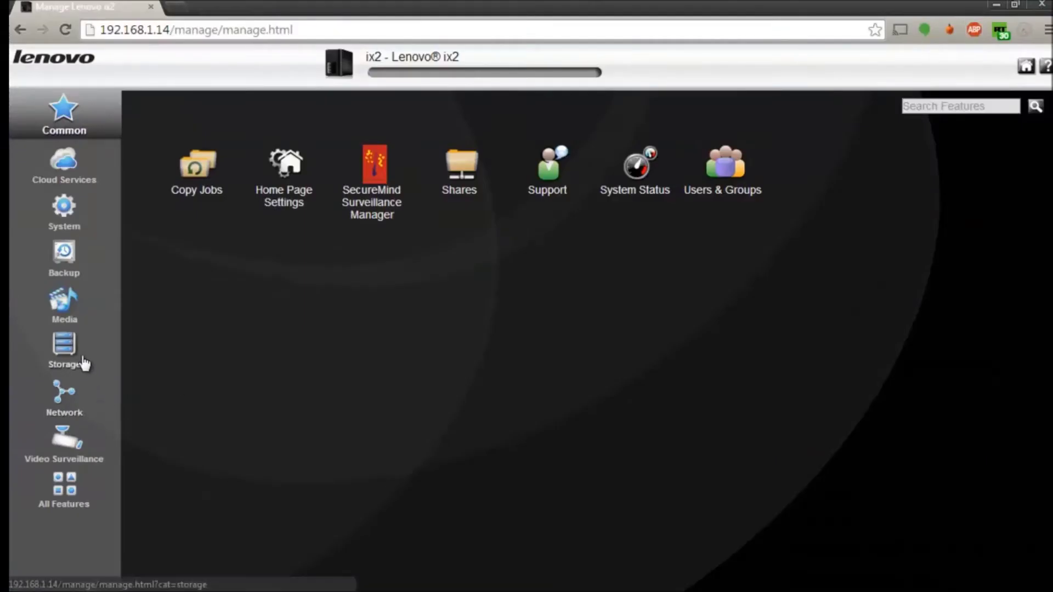
pyautogui.click(67, 307)
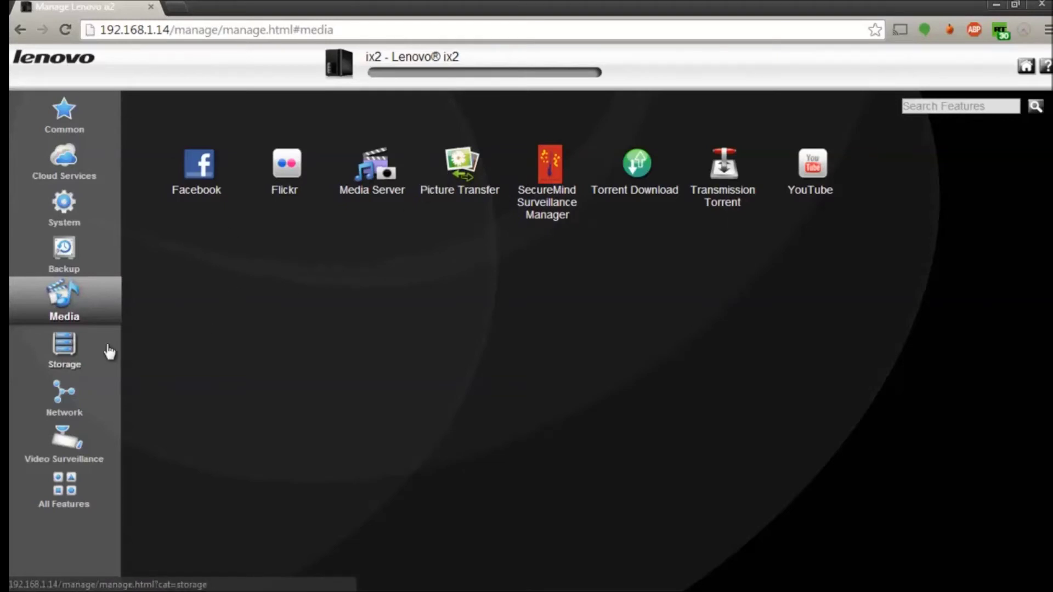
# Step: Review the Pictures copy job from SERVER01 to Mom's Documents/Pictures, then return to Storage
pyautogui.click(84, 357)
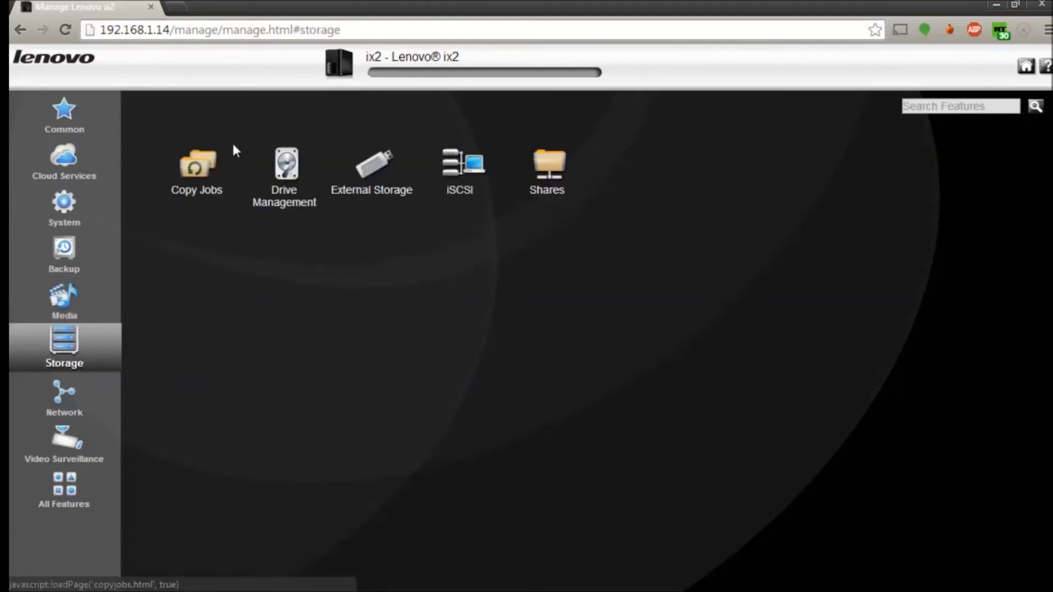
pyautogui.click(193, 174)
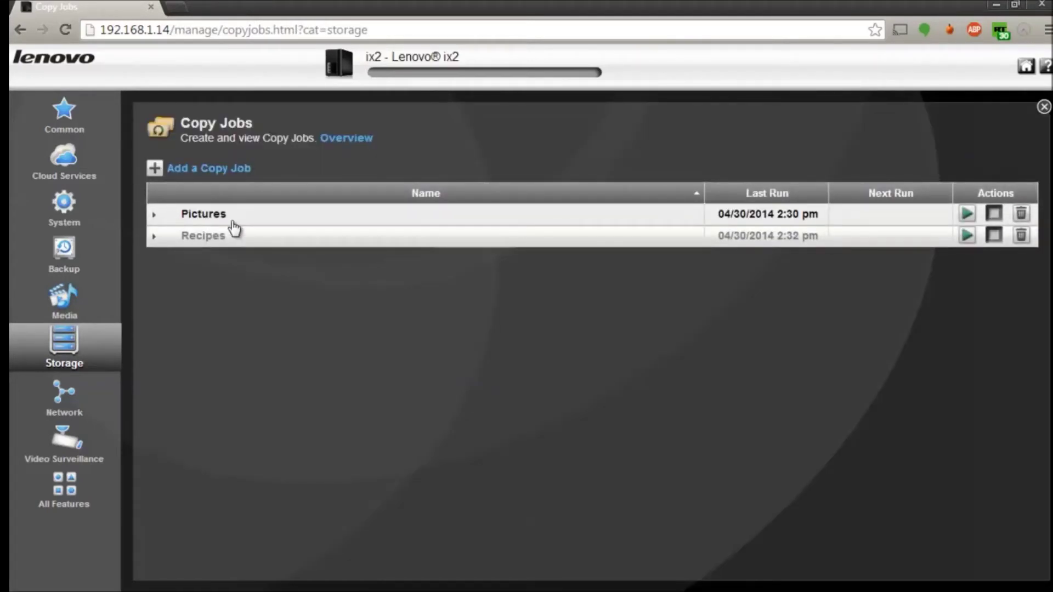
pyautogui.click(237, 219)
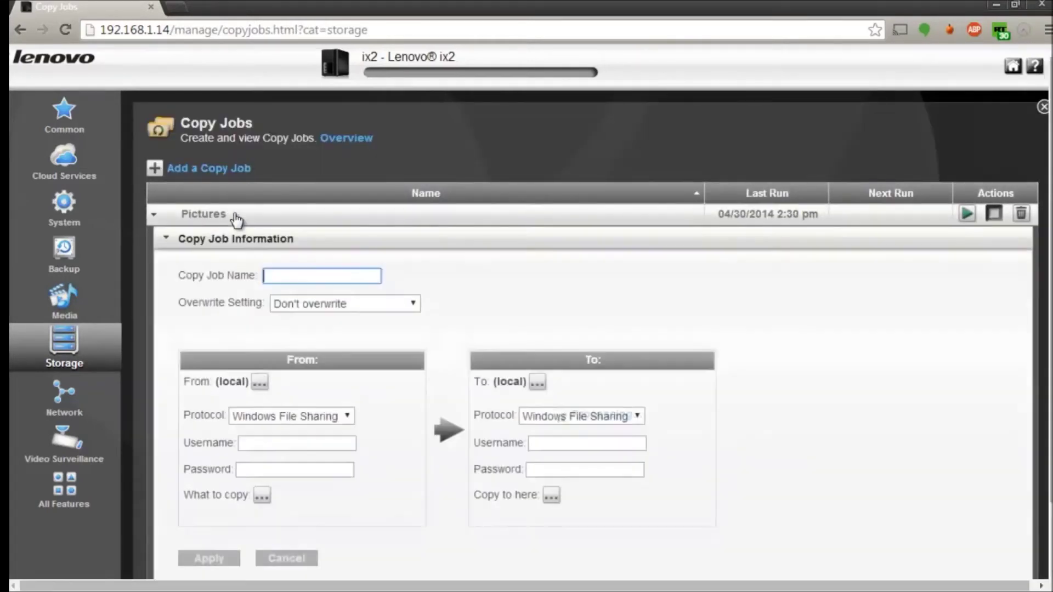
pyautogui.scroll(-2, 663, 363)
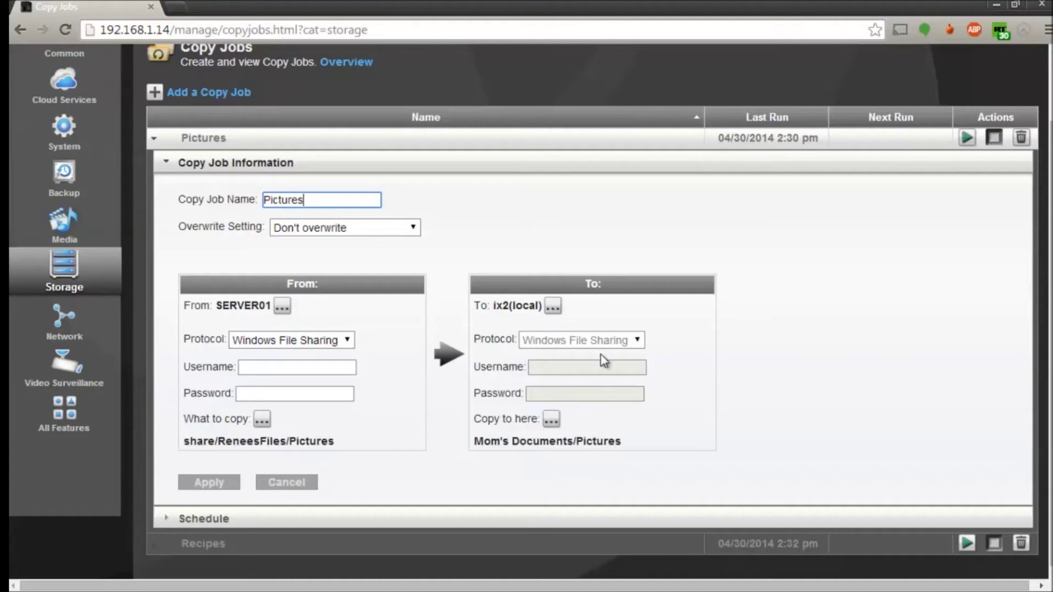
pyautogui.scroll(2, 414, 429)
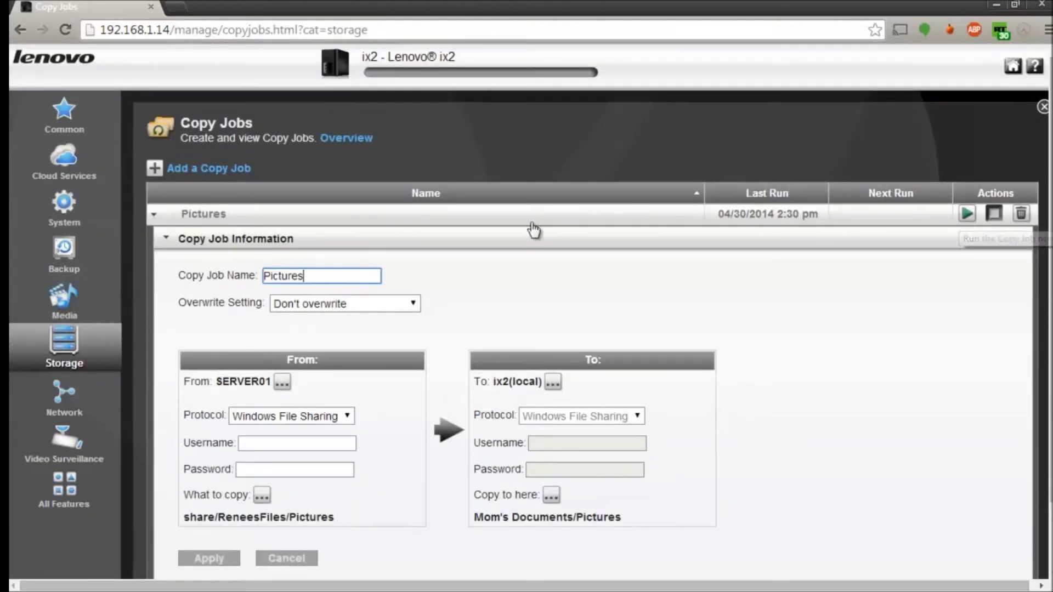
pyautogui.click(52, 345)
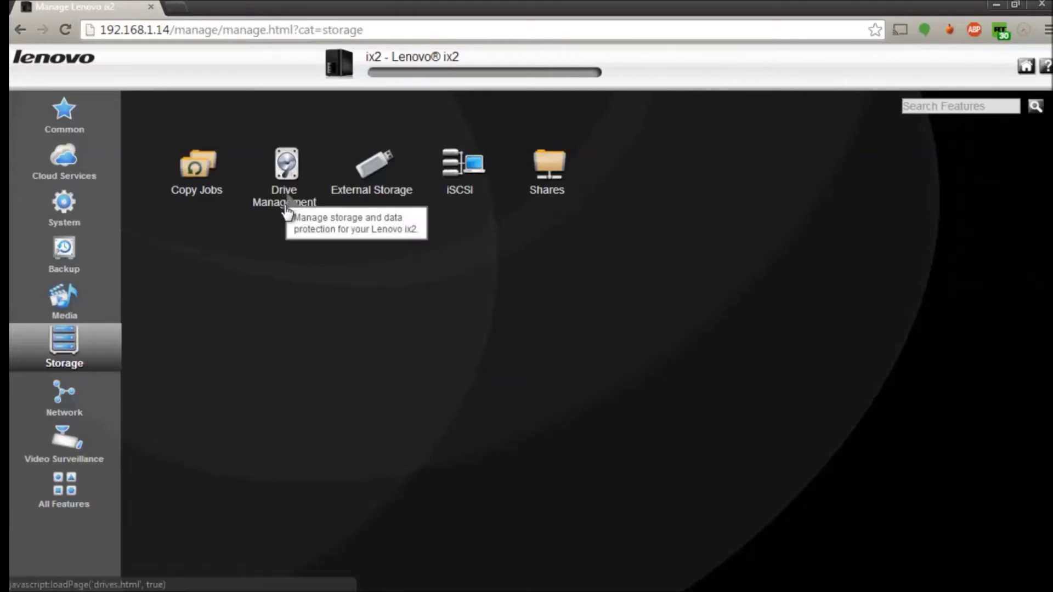
pyautogui.click(289, 189)
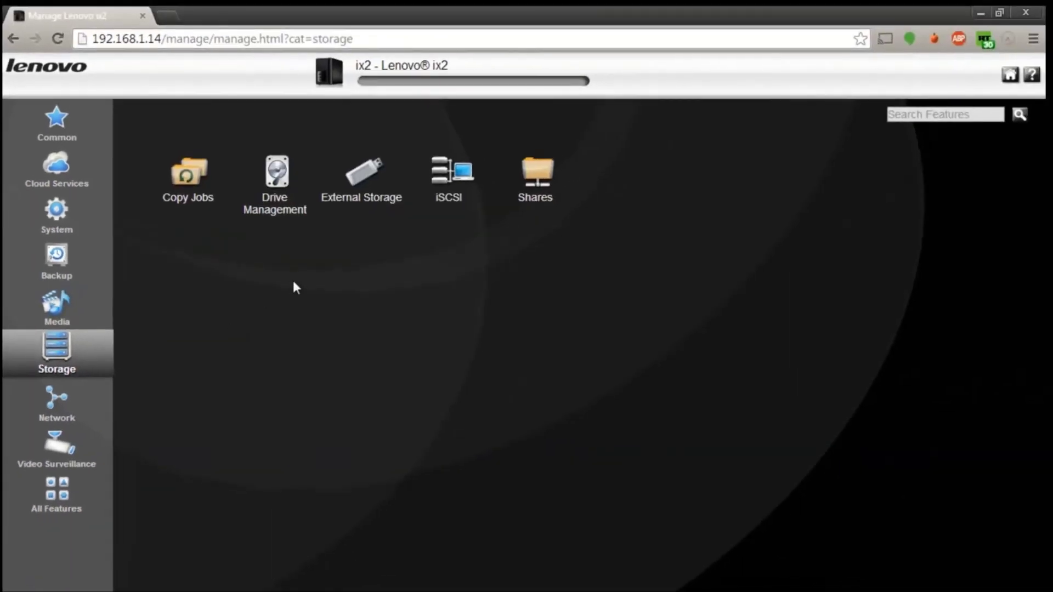
pyautogui.click(530, 176)
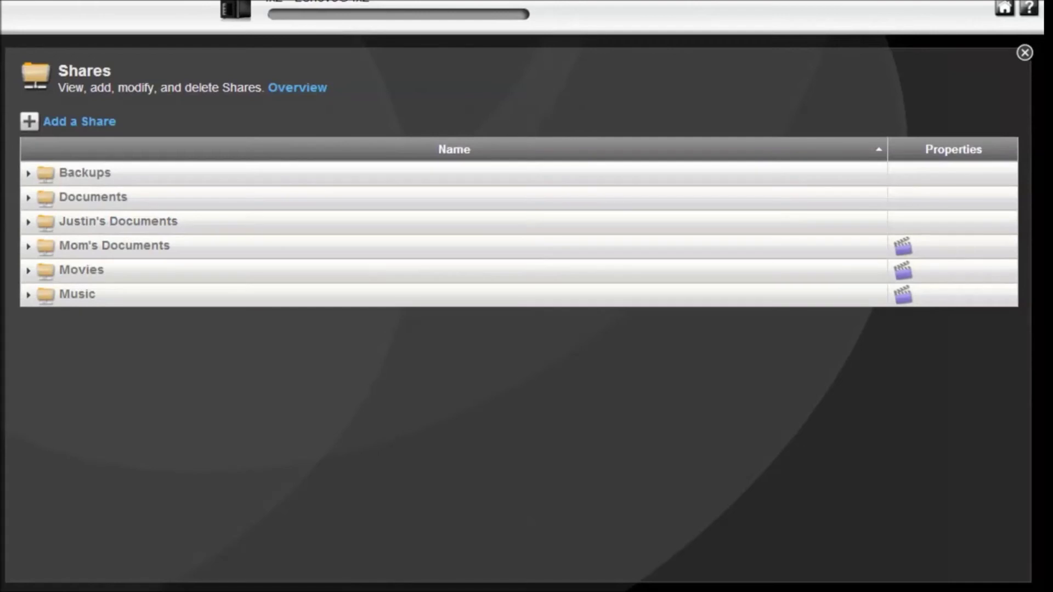
# Step: Open File Explorer on the computer's drives and minimize Storage Manager
pyautogui.press('super+e')
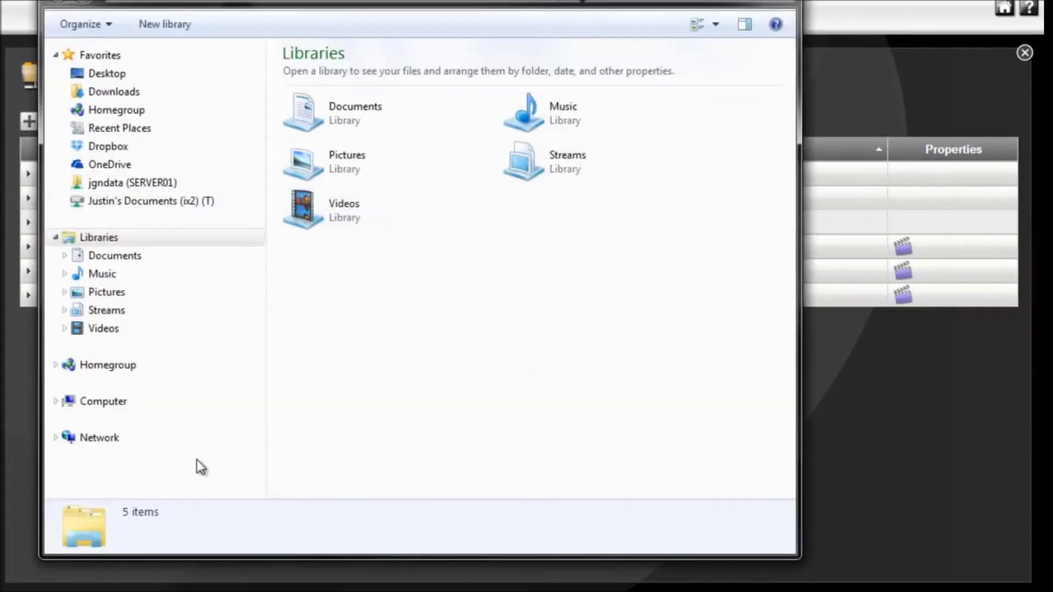
pyautogui.click(102, 402)
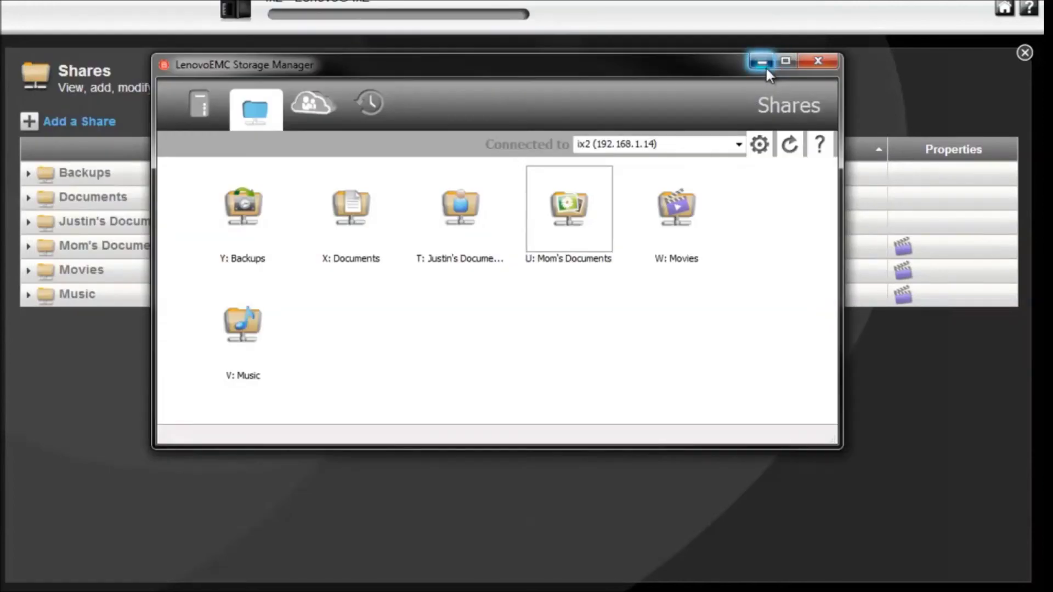
pyautogui.click(763, 63)
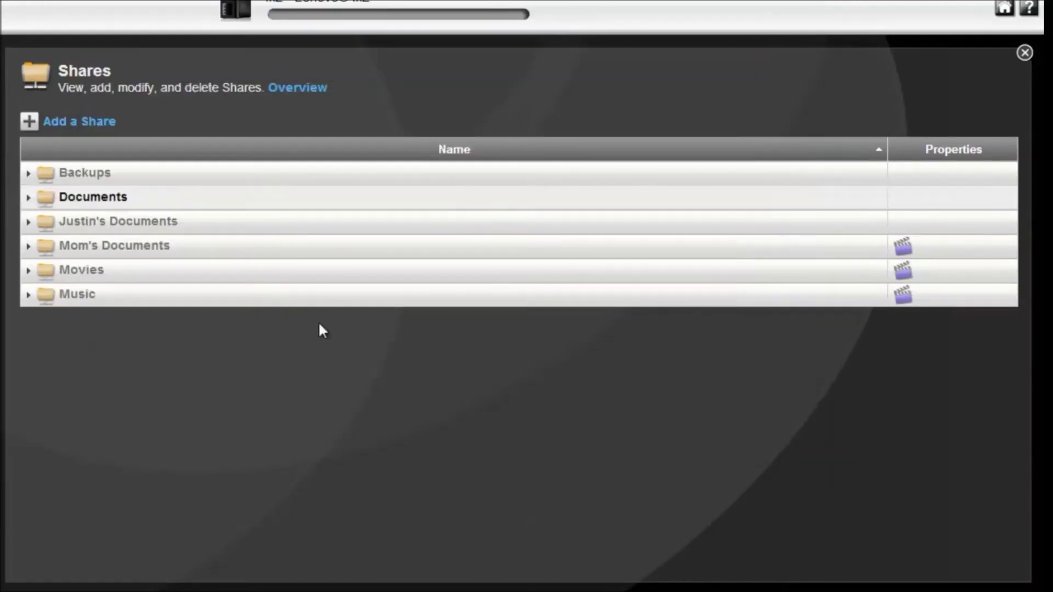
# Step: Create a share named Test in the web console and bring Storage Manager forward
pyautogui.click(76, 132)
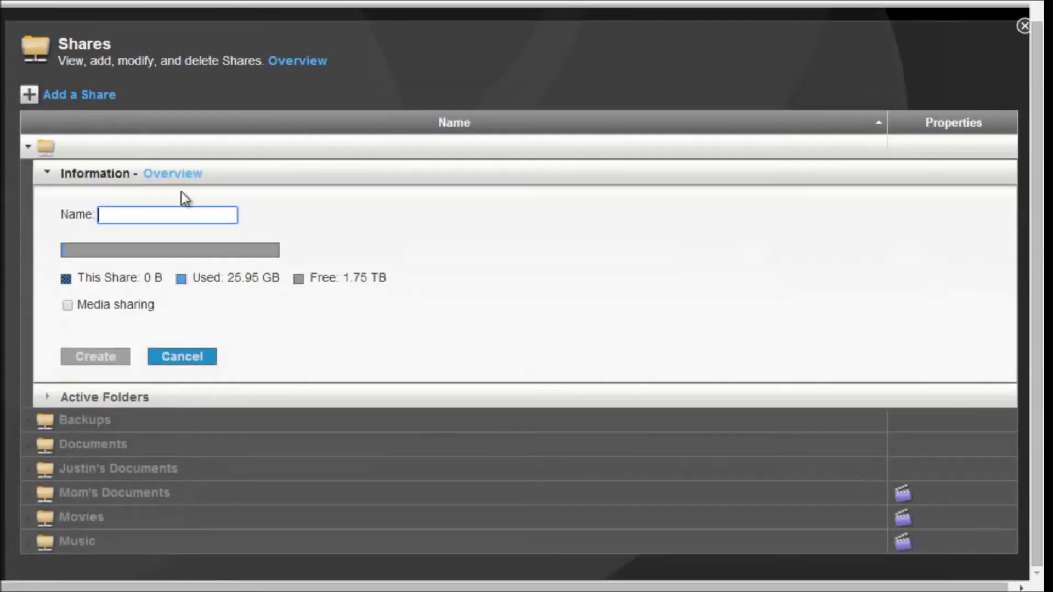
pyautogui.write('Test')
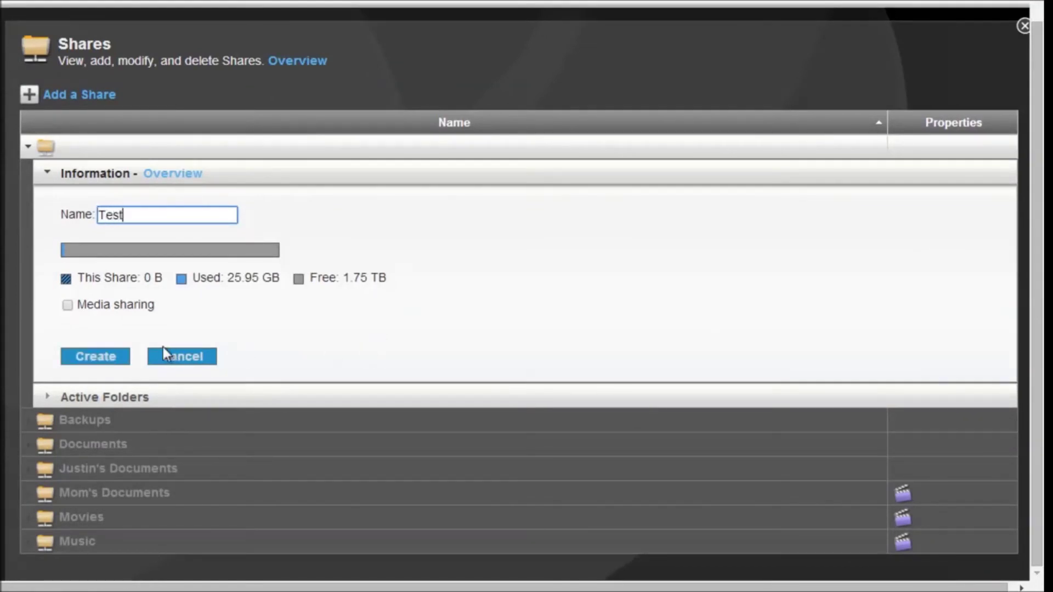
pyautogui.click(93, 356)
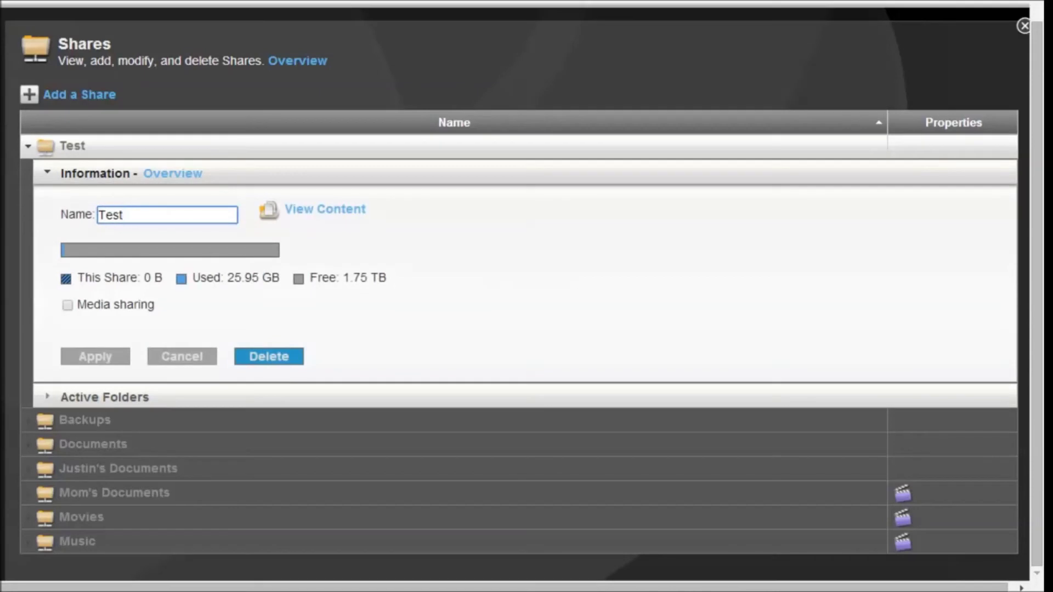
pyautogui.click(325, 209)
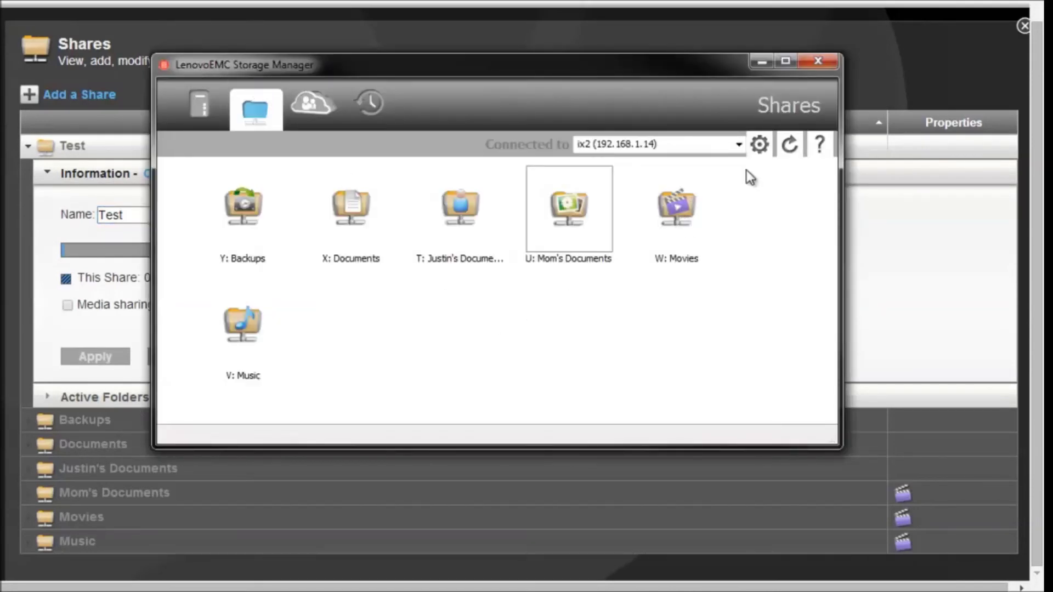
# Step: Refresh the shares and map the Test share as network drive S:
pyautogui.click(797, 152)
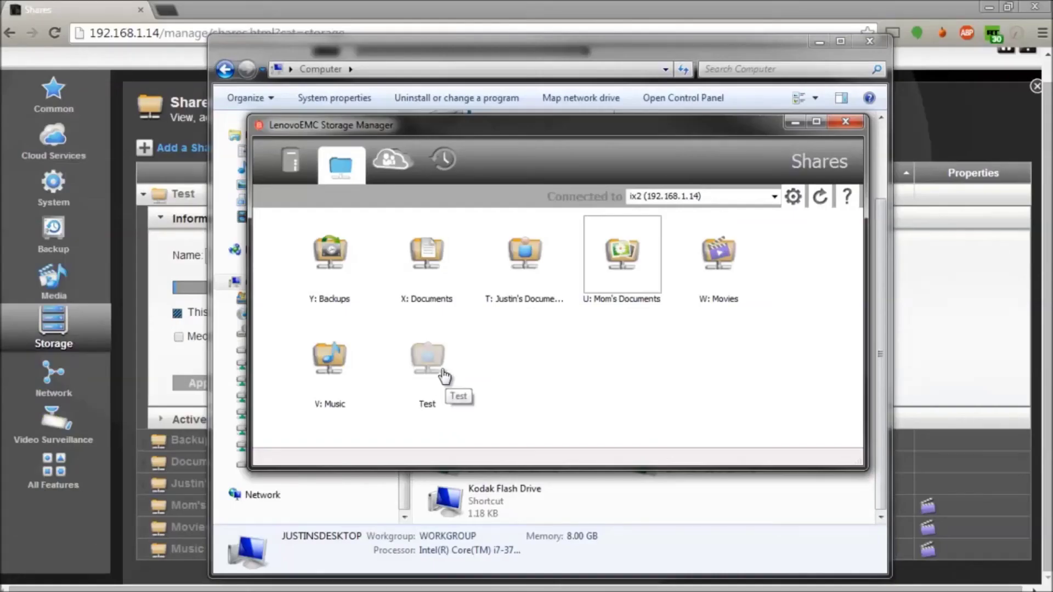
pyautogui.click(371, 343)
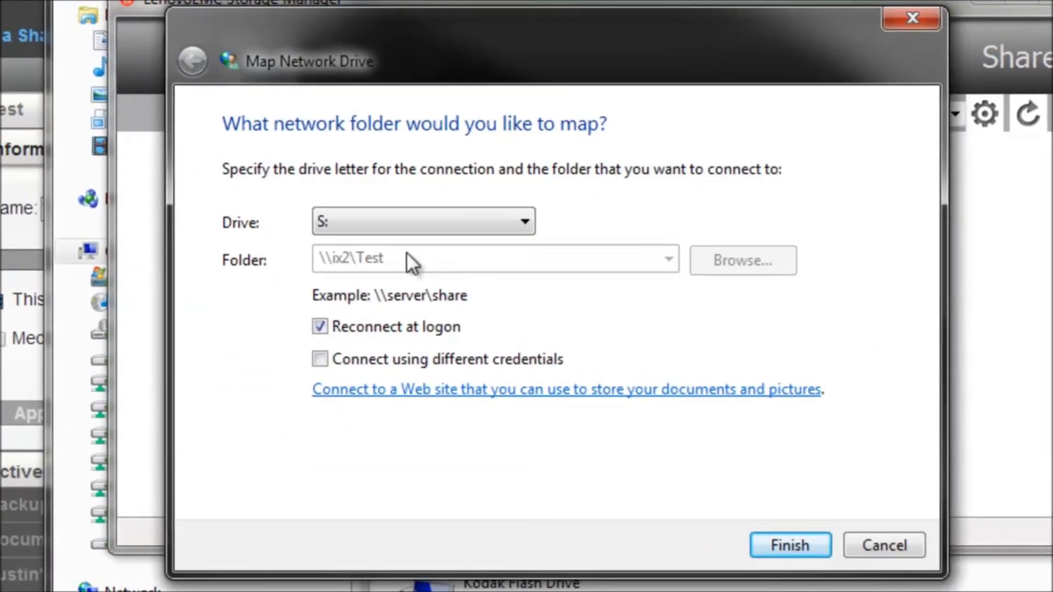
pyautogui.click(408, 235)
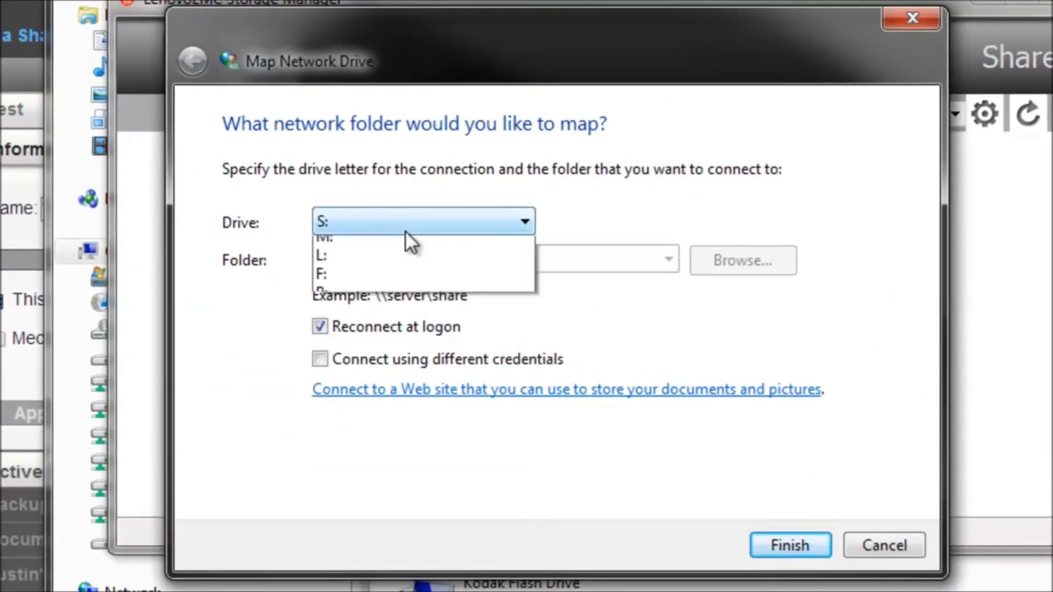
pyautogui.click(409, 234)
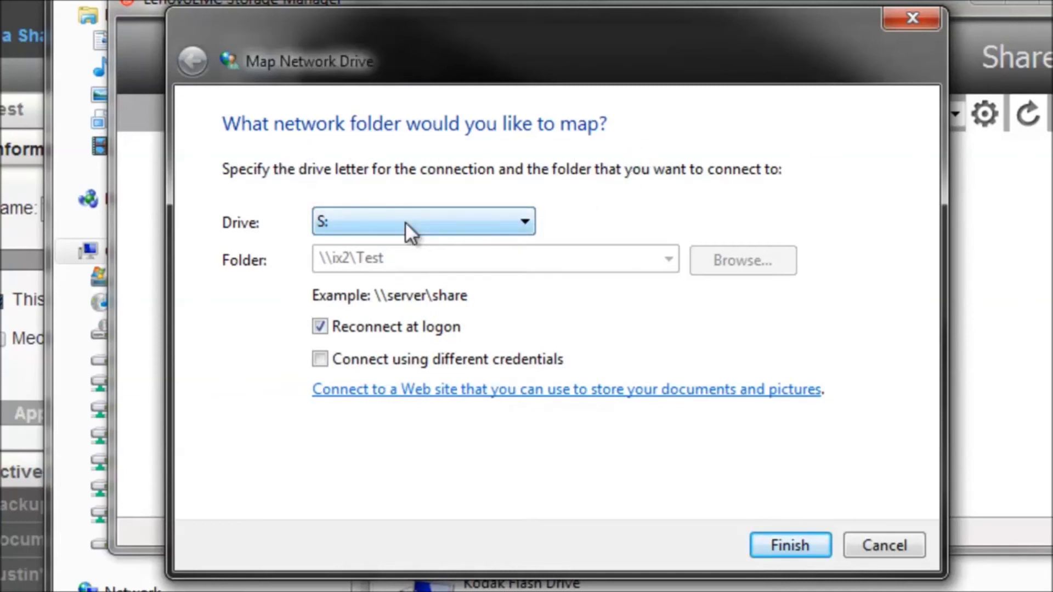
pyautogui.click(405, 221)
pyautogui.click(405, 222)
pyautogui.click(382, 220)
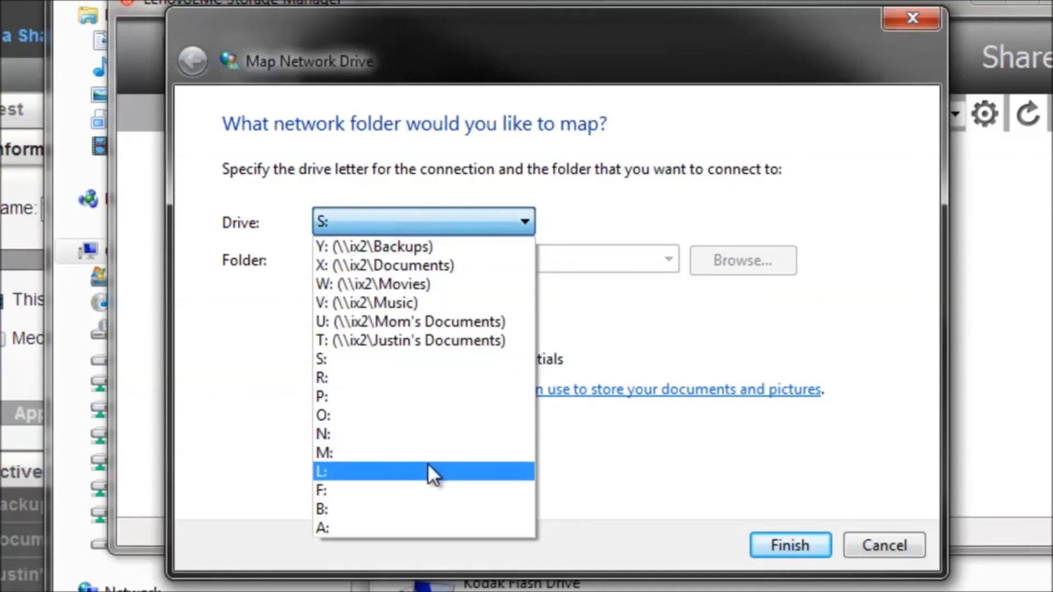
pyautogui.click(354, 223)
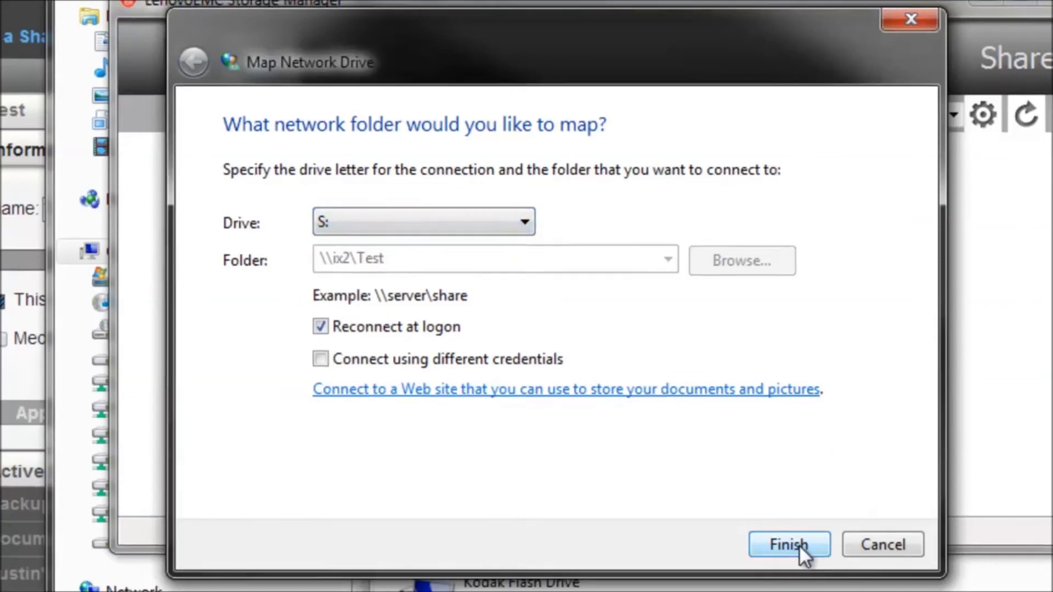
pyautogui.click(795, 546)
# Step: Refresh the Computer view and open the Test (S:) drive
pyautogui.click(393, 51)
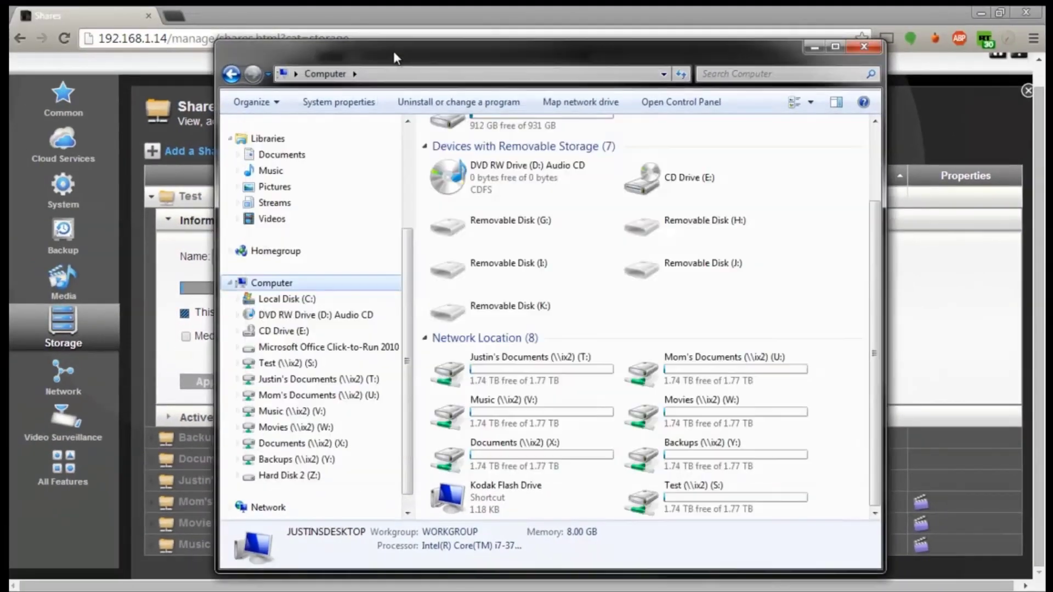
pyautogui.click(680, 76)
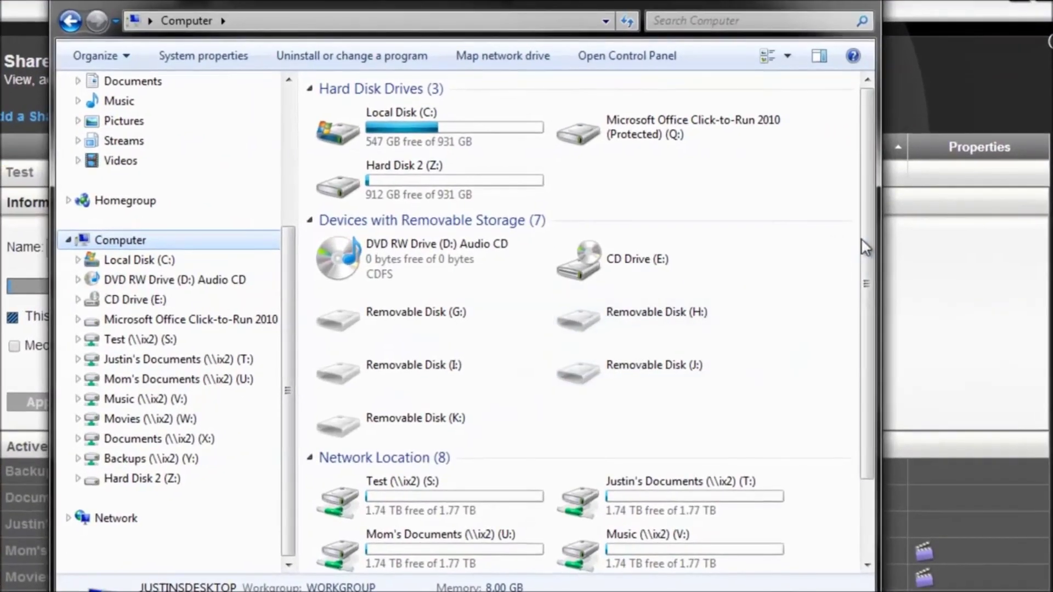
pyautogui.moveTo(862, 246); pyautogui.dragTo(870, 362)
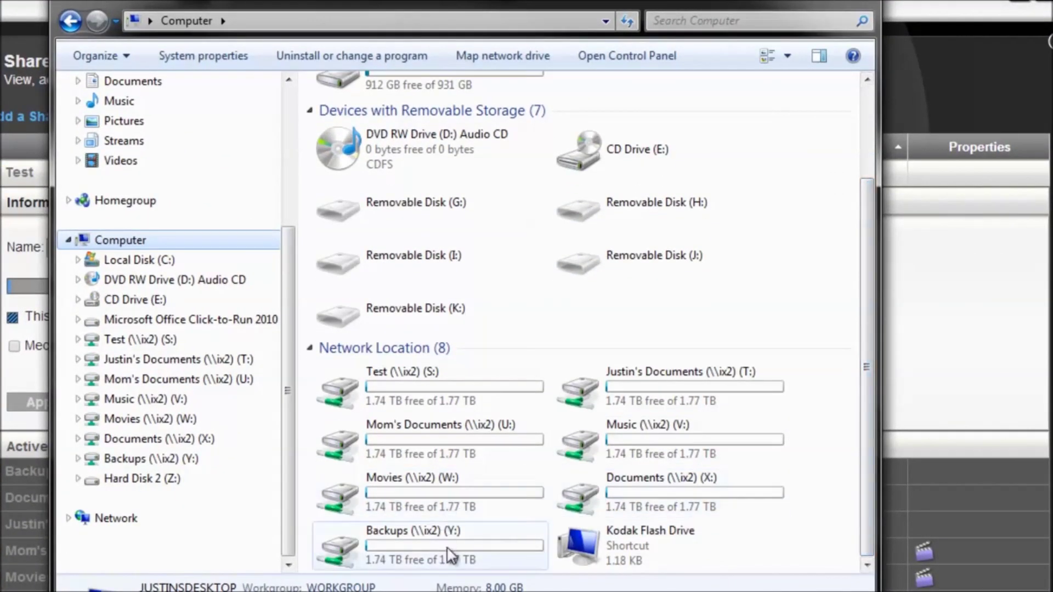
pyautogui.click(466, 385)
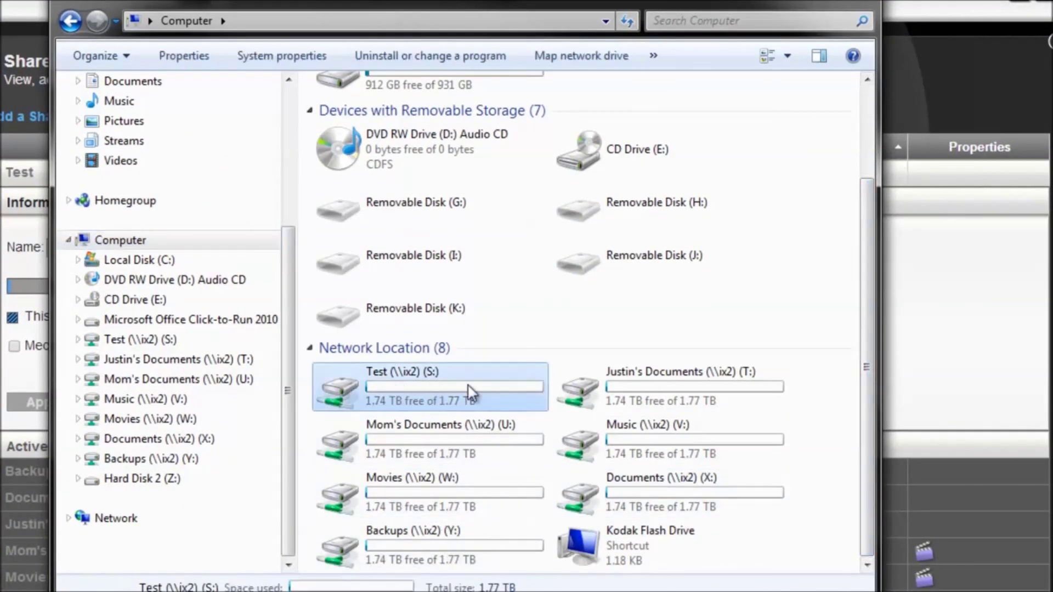
pyautogui.doubleClick(403, 403)
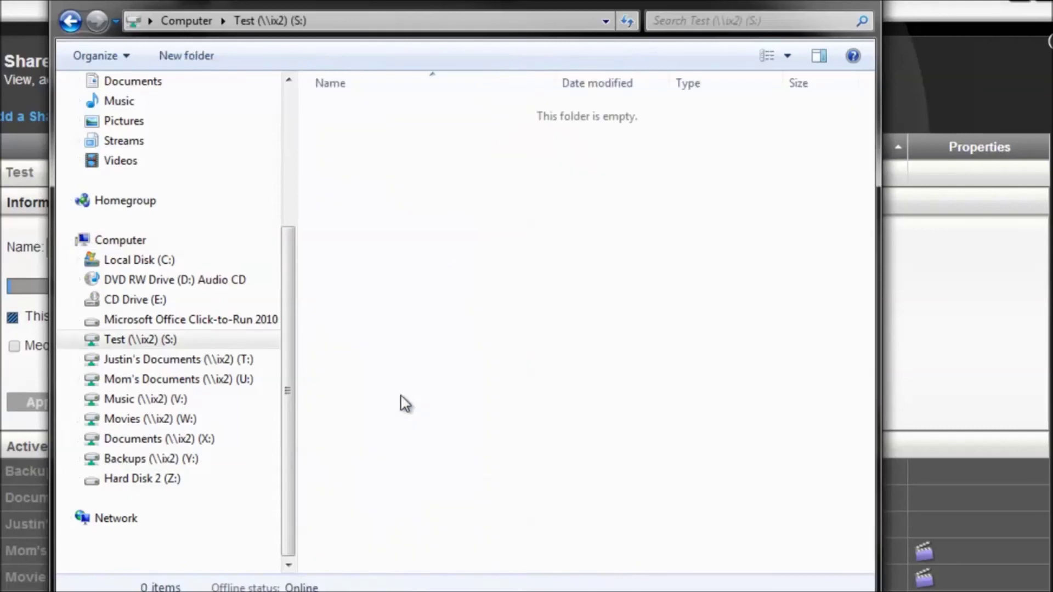
# Step: Create a new folder named Hello on drive S:
pyautogui.click(183, 57)
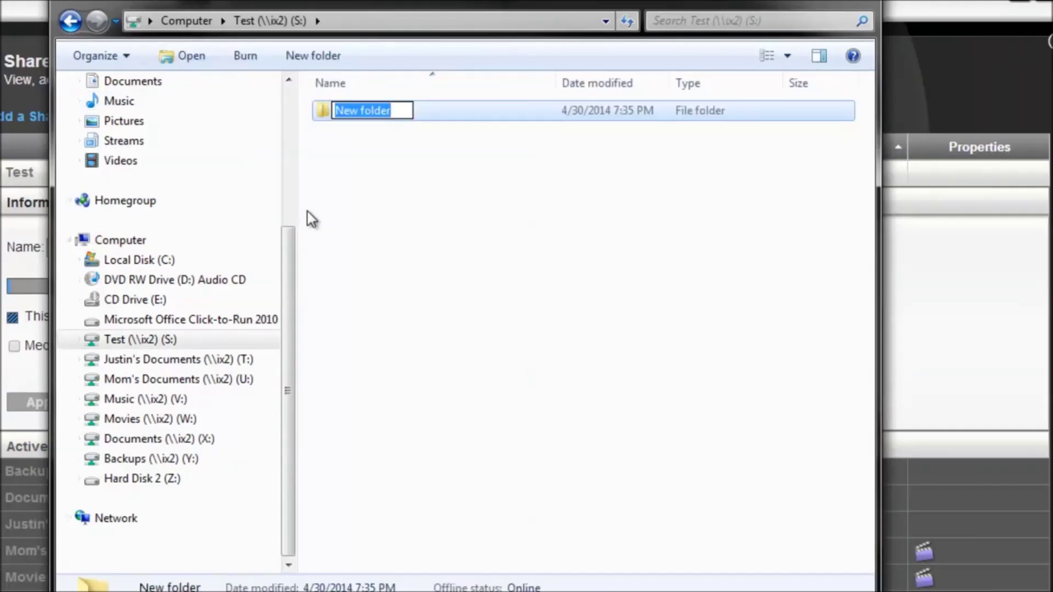
pyautogui.write('He')
pyautogui.press('Return')
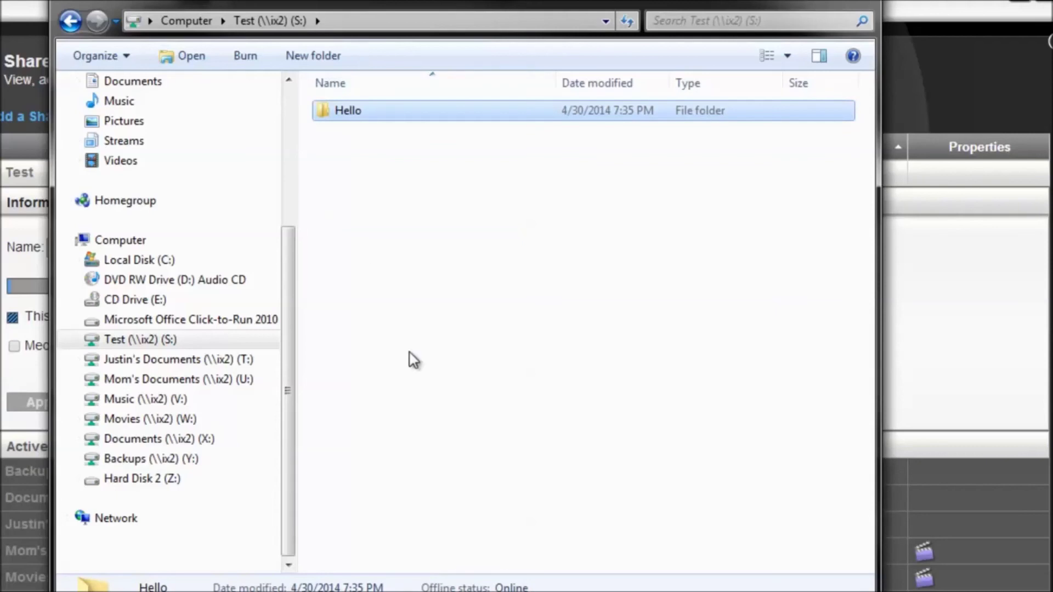
pyautogui.click(414, 361)
# Step: Go back to Computer, then close Explorer and Storage Manager
pyautogui.hotkey('alt', 'Left')
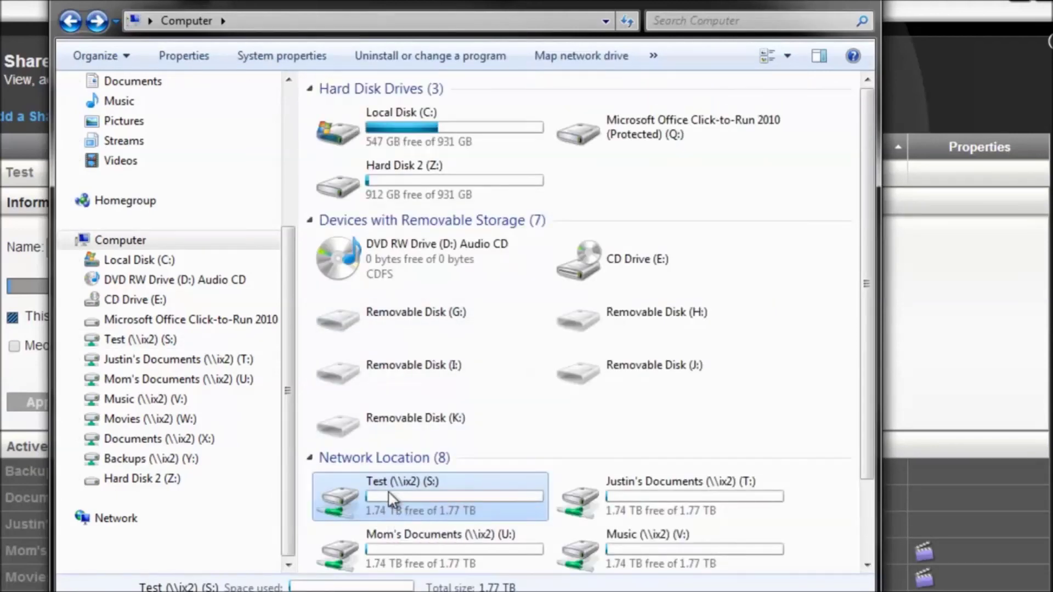
pyautogui.click(789, 5)
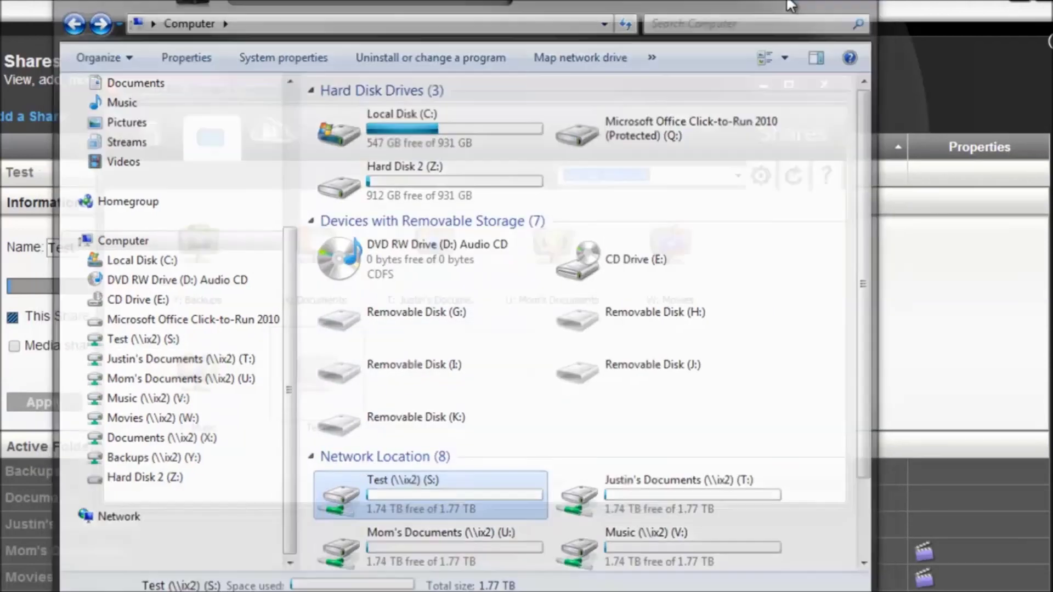
pyautogui.hotkey('alt', 'F4')
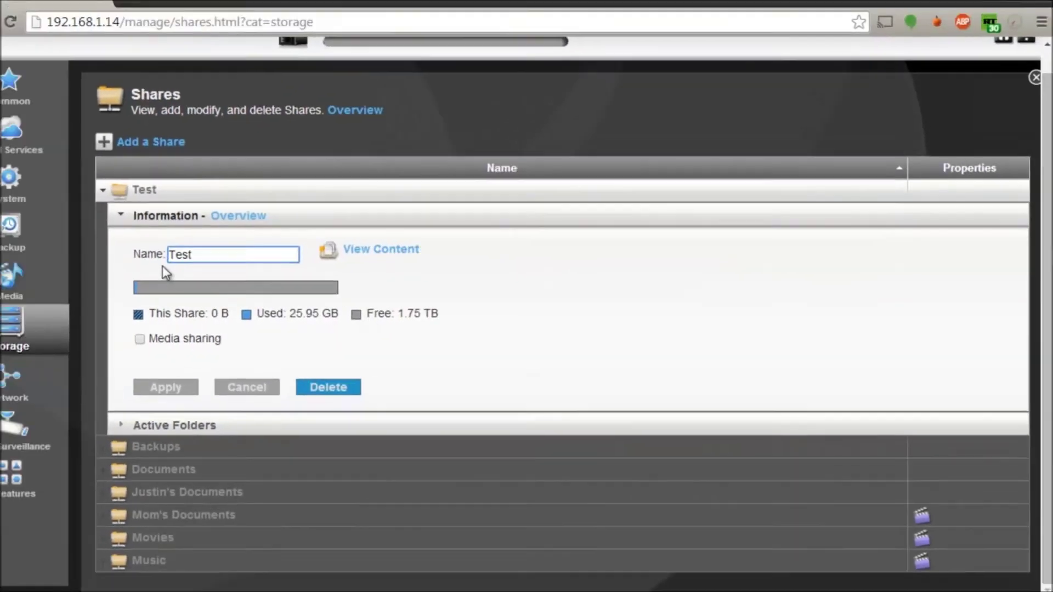